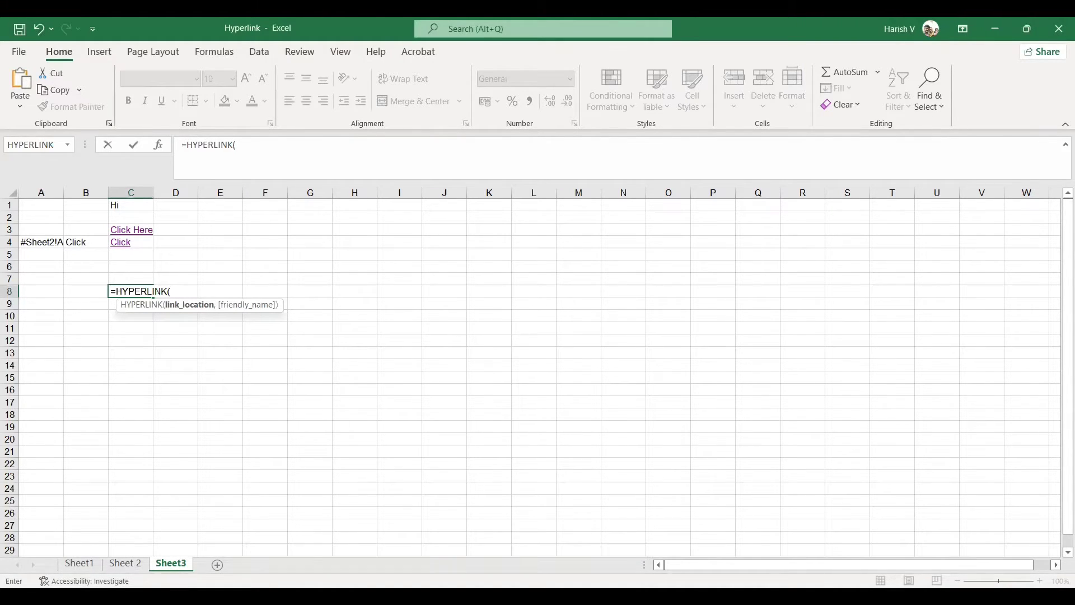
Complete the HYPERLINK formula in C8 with link location "#C45" and friendly name "Hello".
{"action": "type", "text": "\"#C45\",\""}
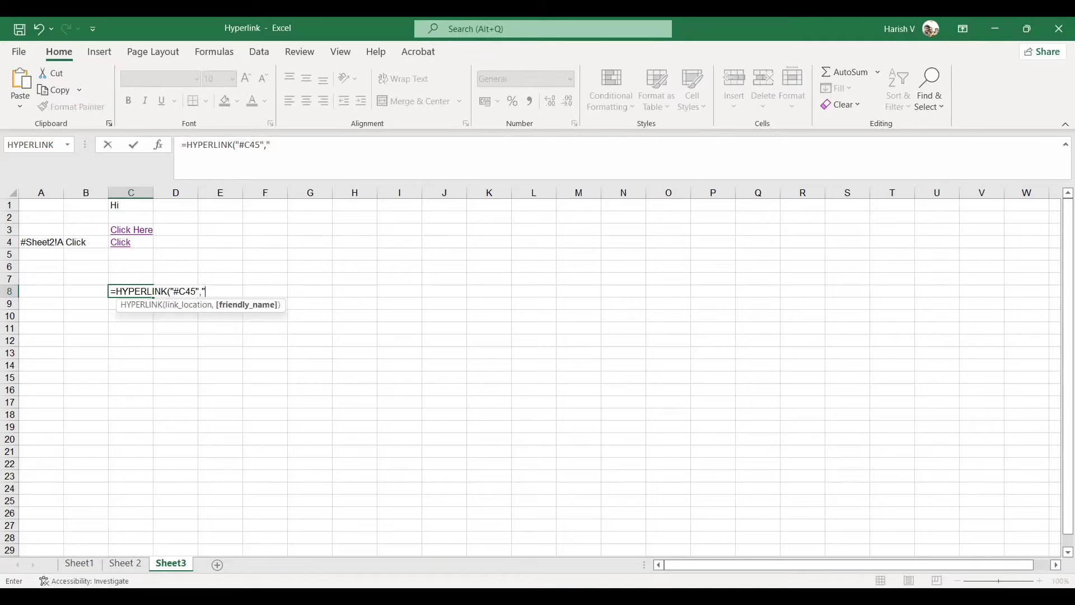
{"action": "type", "text": "Hello\")"}
{"action": "key", "text": "Return"}
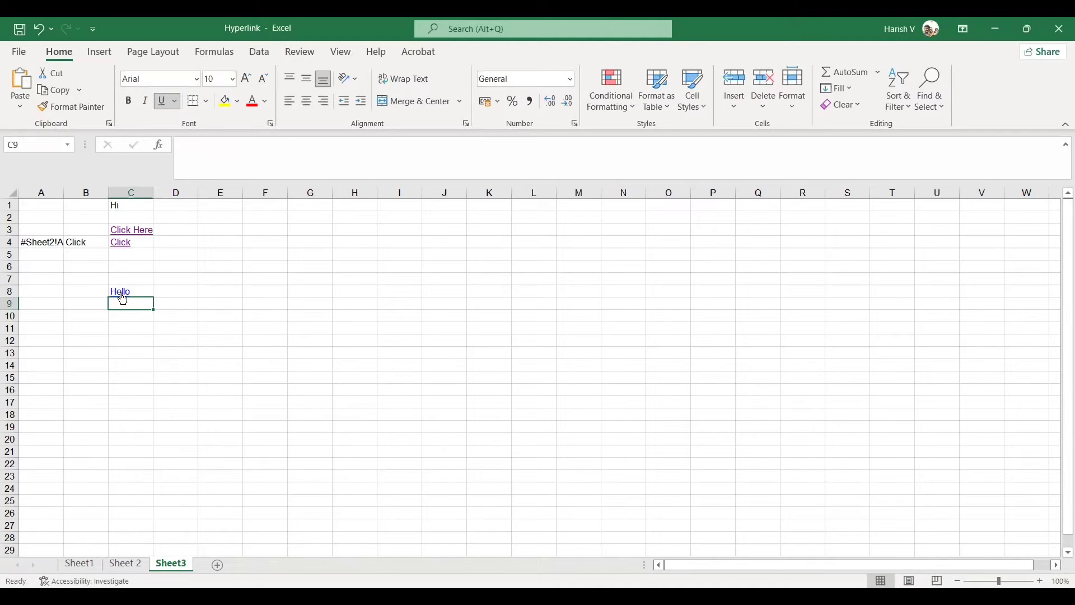
Test the Hello link in C8 by going to cell C45, and return to select C8.
{"action": "key", "text": "Down"}
{"action": "key", "text": "Down"}
{"action": "key", "text": "Down"}
{"action": "key", "text": "Down"}
{"action": "key", "text": "Down"}
{"action": "key", "text": "Down"}
{"action": "key", "text": "Down"}
{"action": "key", "text": "Down"}
{"action": "key", "text": "Down"}
{"action": "key", "text": "Down"}
{"action": "key", "text": "Down"}
{"action": "key", "text": "Down"}
{"action": "key", "text": "Down"}
{"action": "key", "text": "Down"}
{"action": "key", "text": "Down"}
{"action": "key", "text": "Down"}
{"action": "key", "text": "Down"}
{"action": "key", "text": "Down"}
{"action": "key", "text": "Down"}
{"action": "key", "text": "Down"}
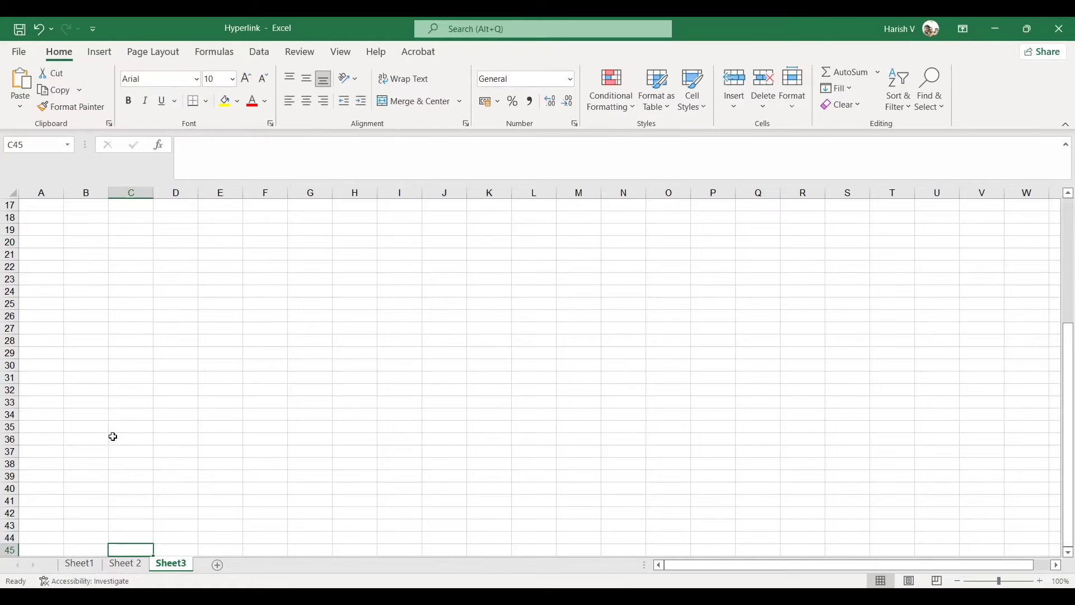
{"action": "scroll", "coordinate": [114, 437], "scroll_direction": "up", "scroll_amount": 5}
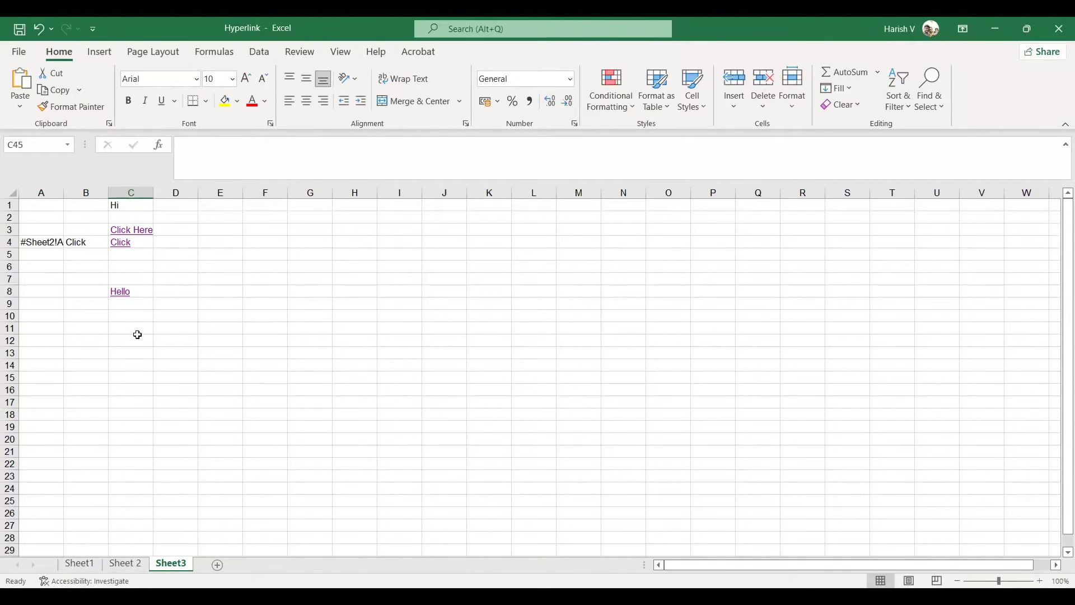
{"action": "left_click", "coordinate": [141, 291]}
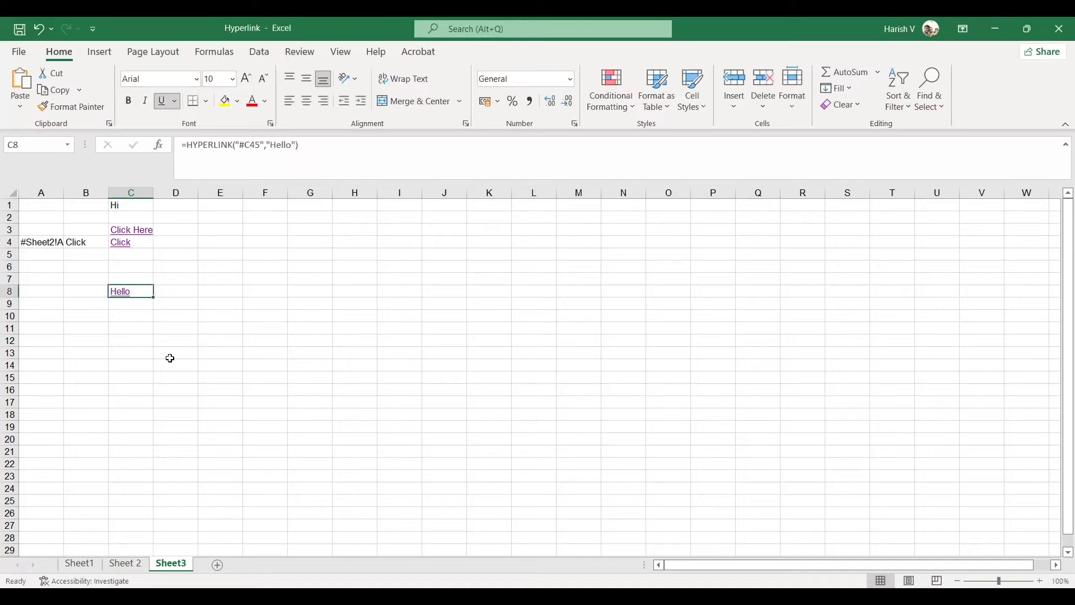
Test the Click Here link in C3 and dismiss the resulting message.
{"action": "left_click", "coordinate": [128, 315]}
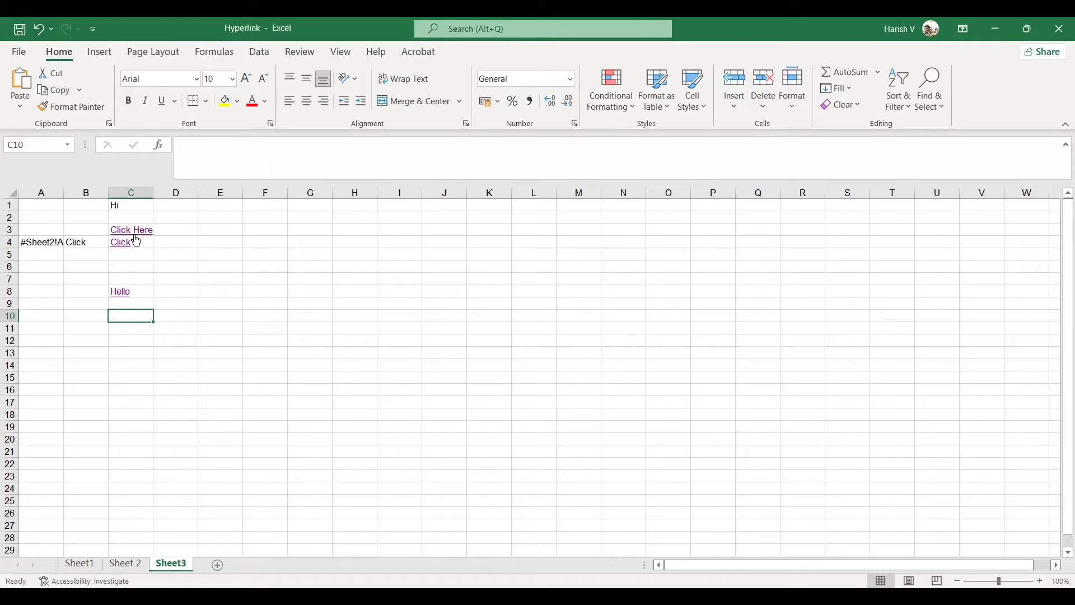
{"action": "left_click", "coordinate": [168, 227]}
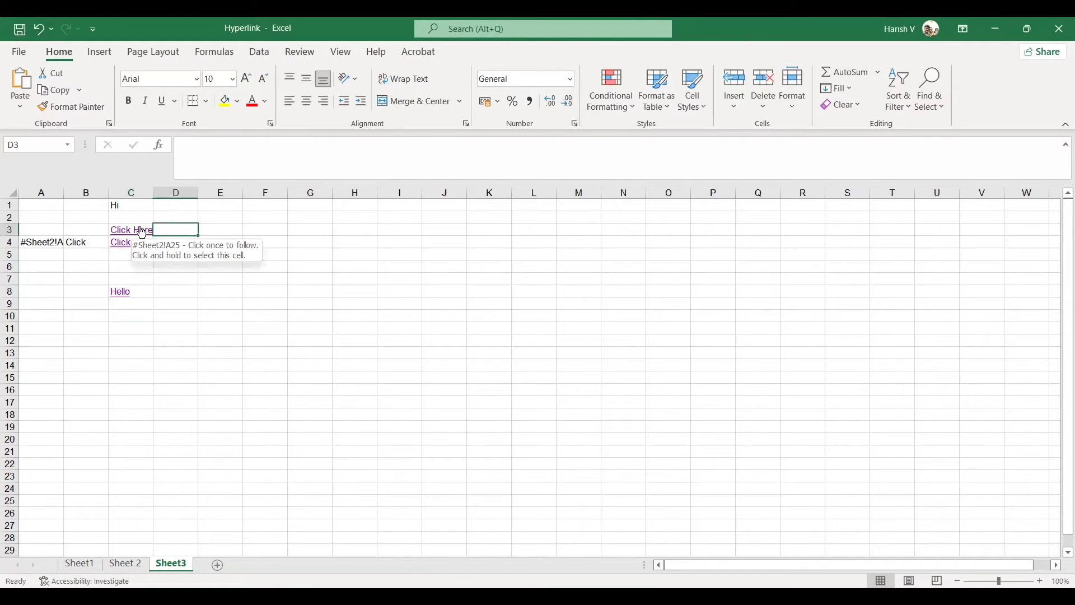
{"action": "left_click", "coordinate": [142, 232]}
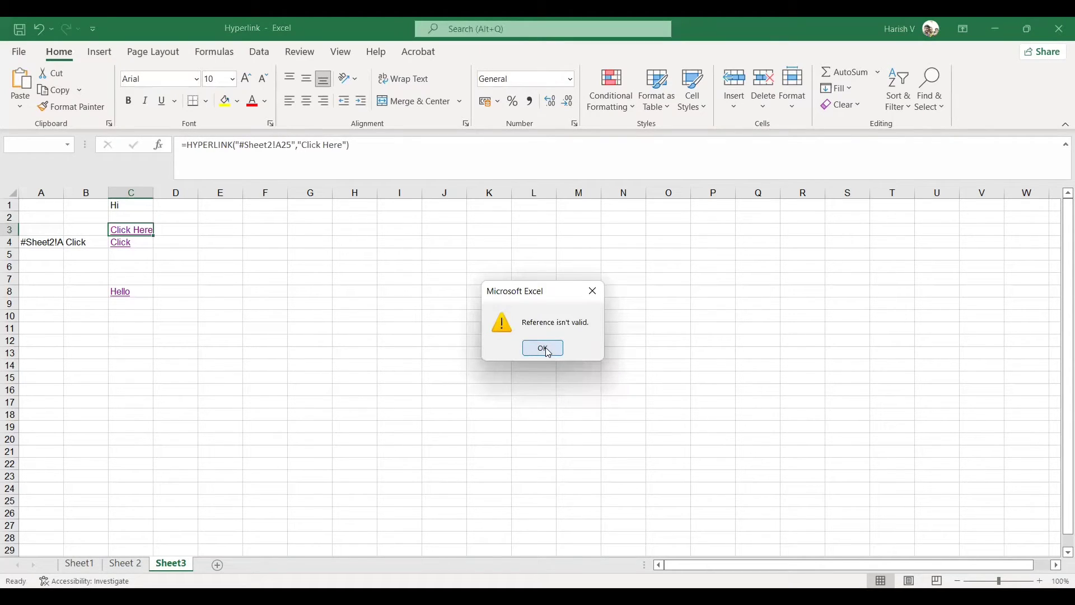
{"action": "left_click", "coordinate": [549, 352]}
Change the link location in C3's formula to "#Sheet 2!A25" and test the link again.
{"action": "left_click", "coordinate": [266, 145]}
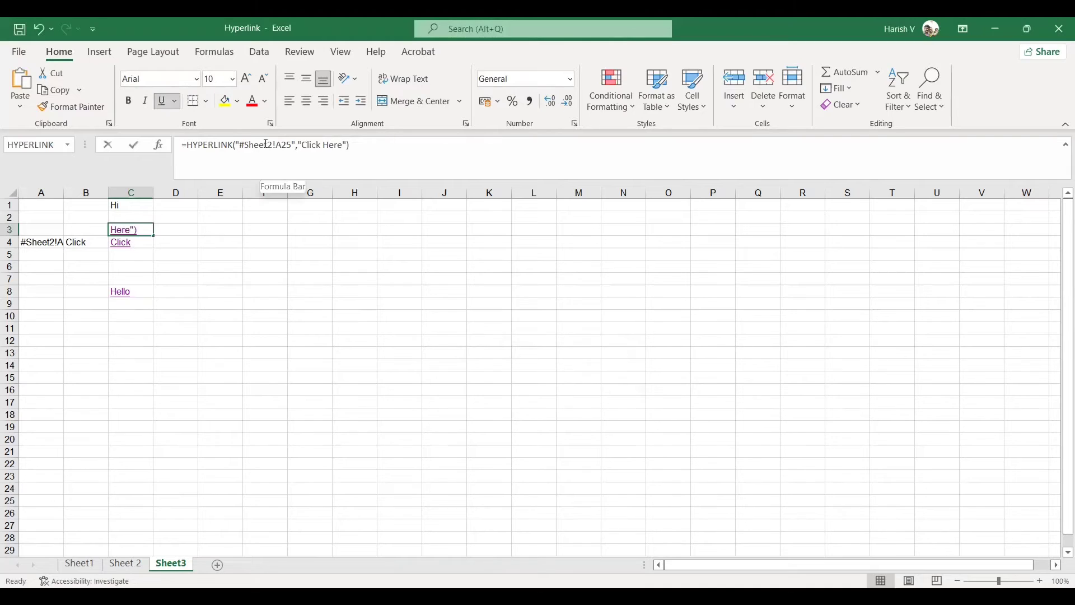
{"action": "left_click", "coordinate": [268, 145]}
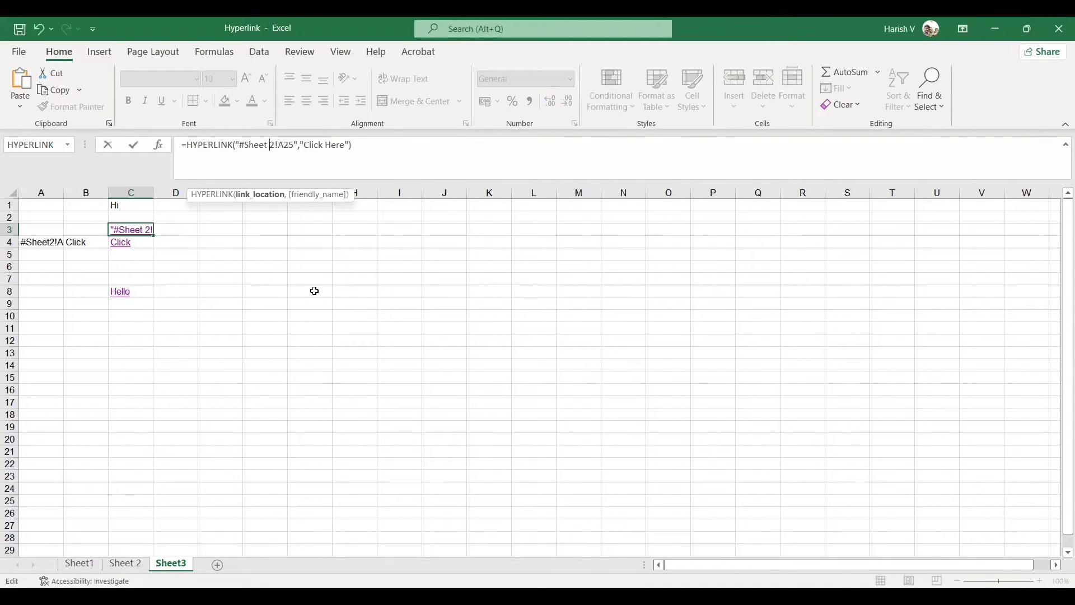
{"action": "key", "text": "Return"}
{"action": "left_click", "coordinate": [133, 230]}
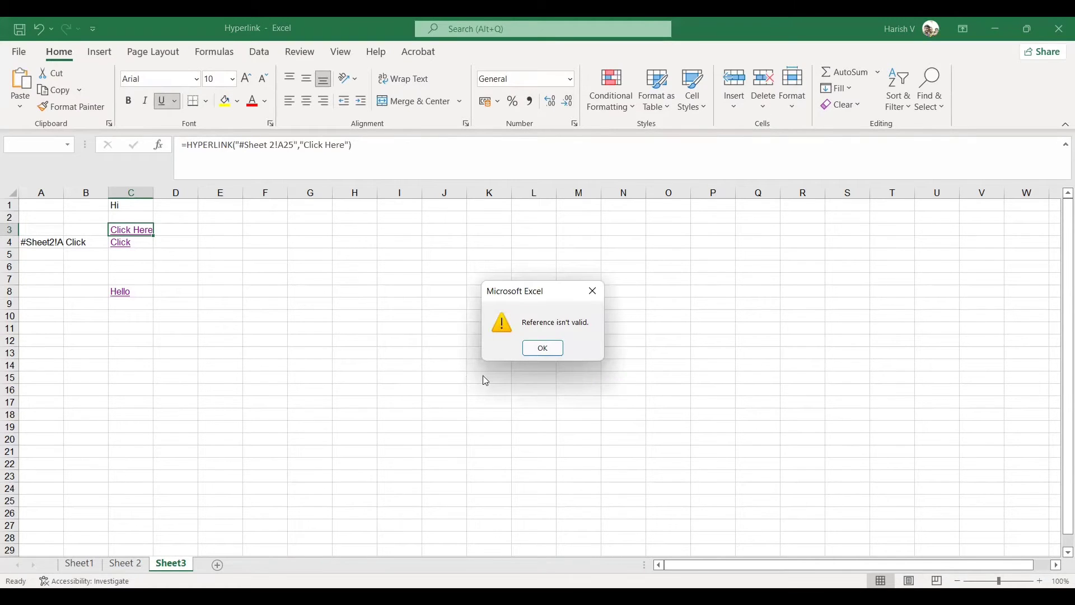
{"action": "left_click", "coordinate": [542, 348]}
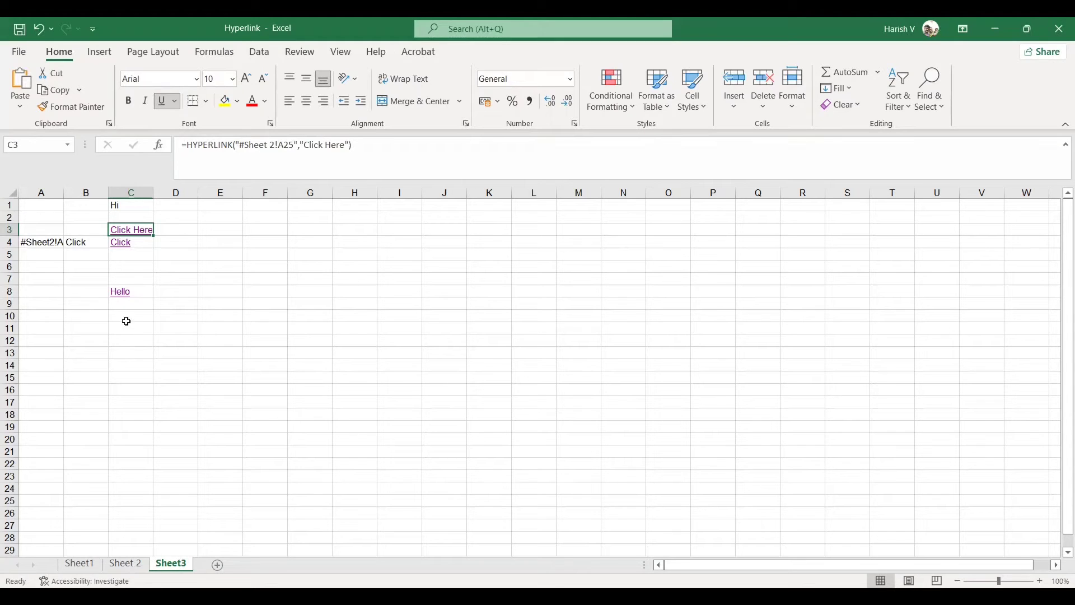
Enter a HYPERLINK formula in C10 with link location "#'Sheet 2'!A45" and friendly name "Hello".
{"action": "left_click", "coordinate": [127, 321]}
{"action": "type", "text": "="}
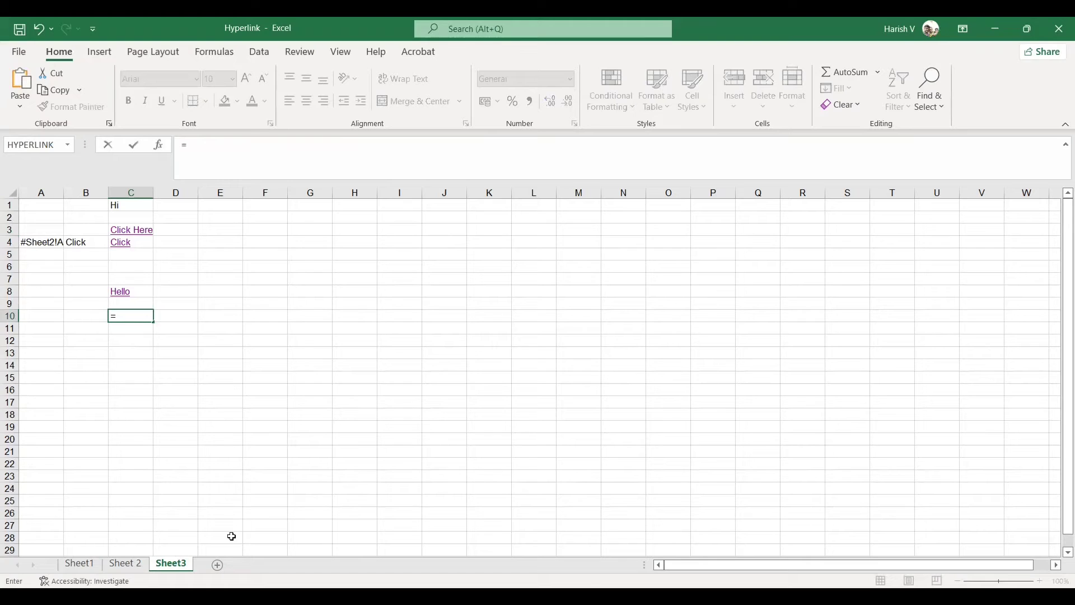
{"action": "type", "text": "HYPERLINK("}
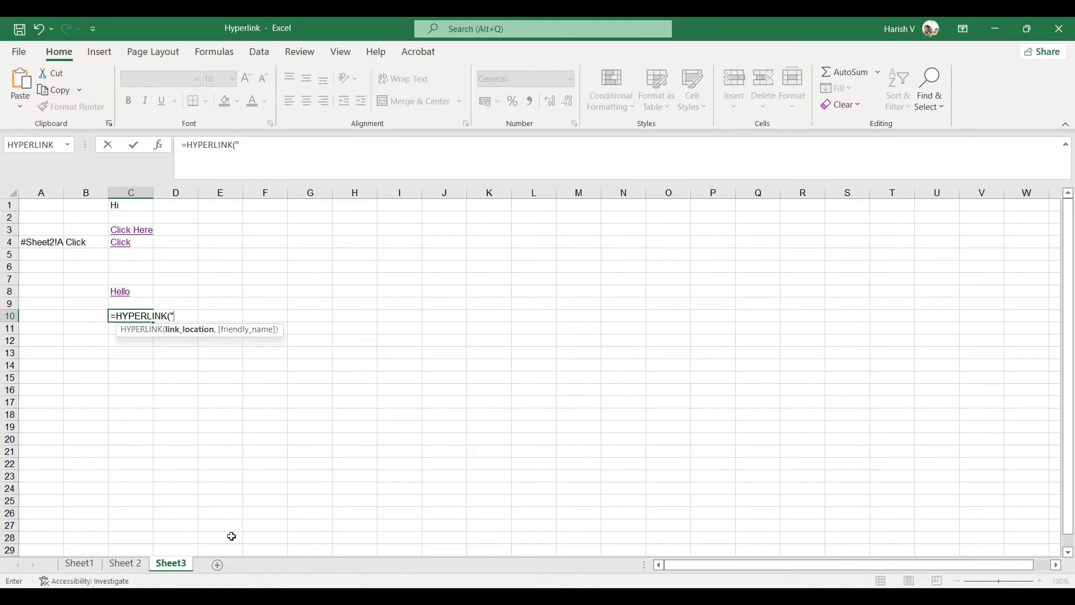
{"action": "type", "text": "\"#'Sheet 2'!A45\""}
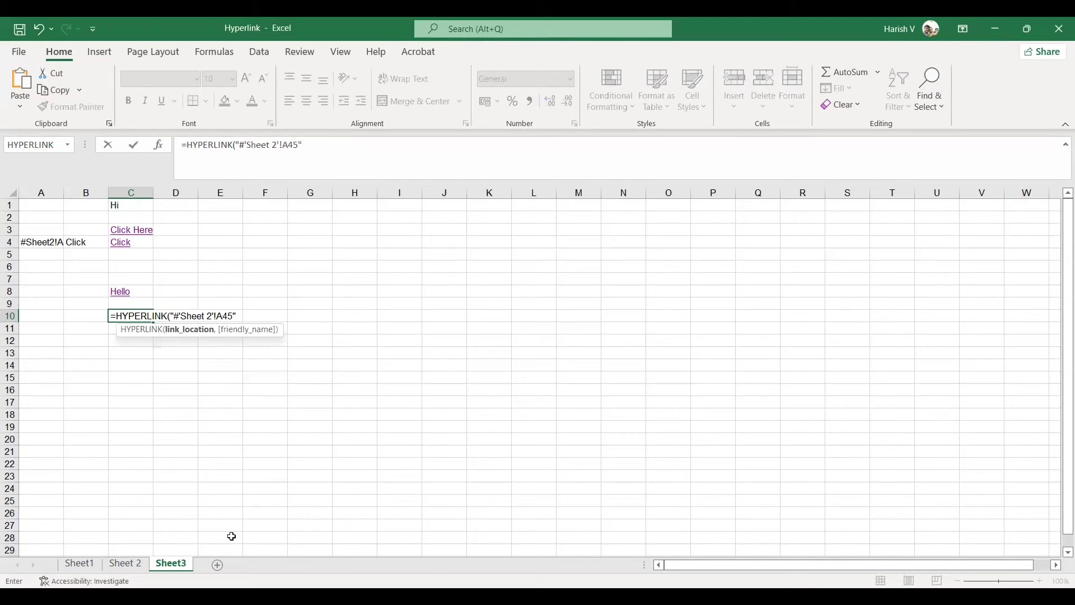
{"action": "type", "text": ",\""}
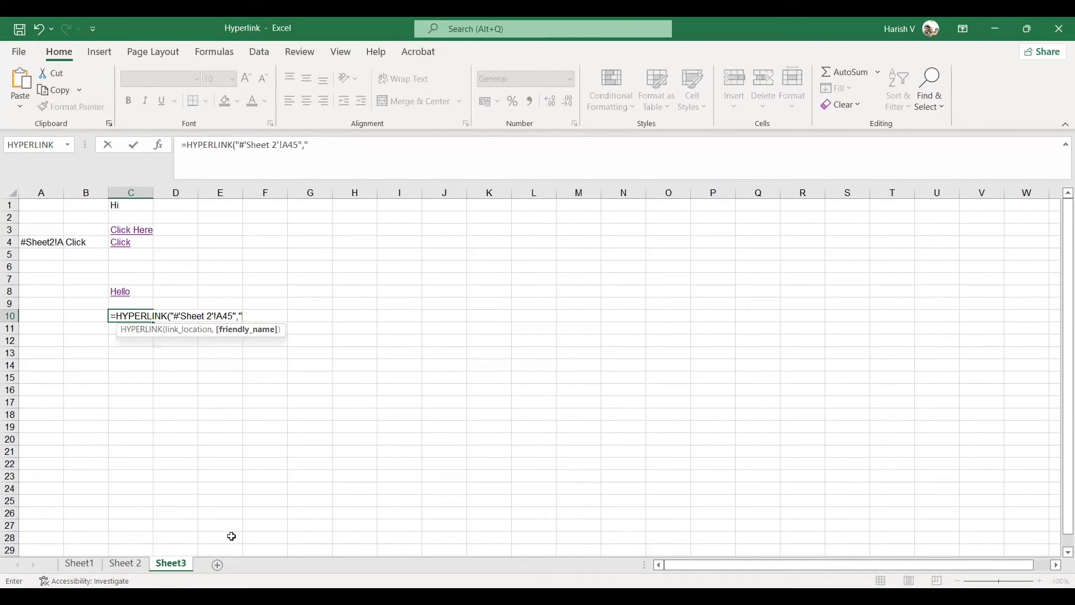
{"action": "type", "text": "Hello\""}
{"action": "key", "text": "Return"}
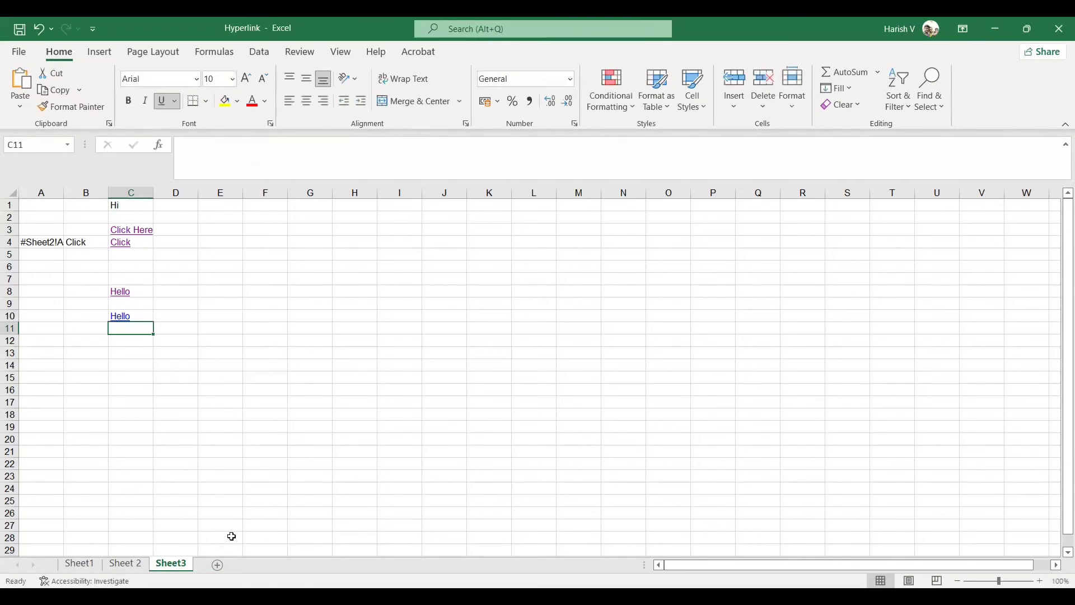
Test the Hello link in C10 by following it to A45 on Sheet 2, and return to Sheet3.
{"action": "left_click", "coordinate": [122, 317]}
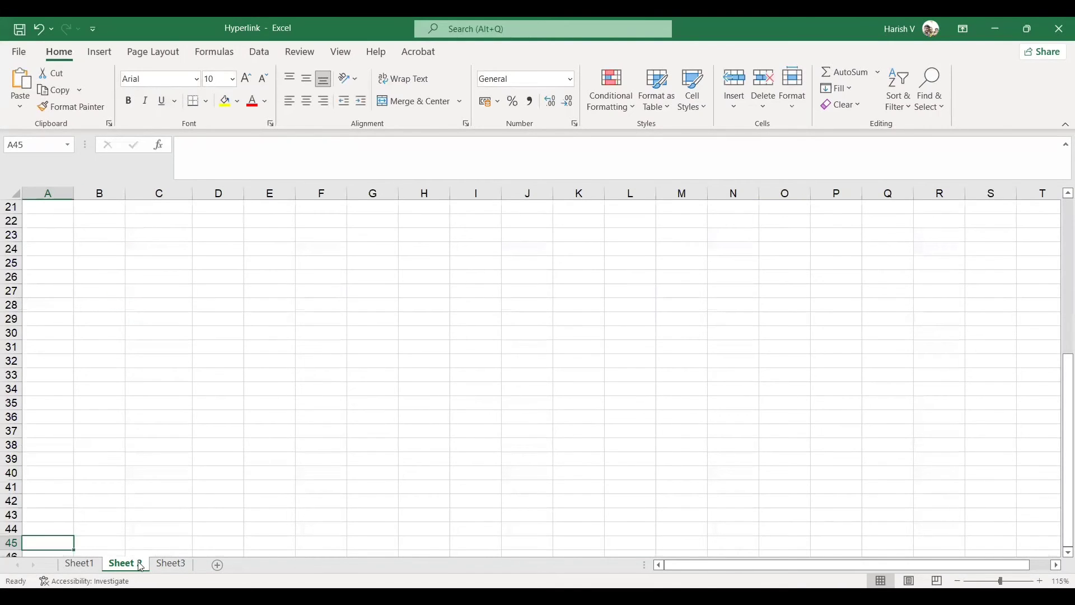
{"action": "left_click", "coordinate": [11, 543]}
{"action": "left_click", "coordinate": [171, 563]}
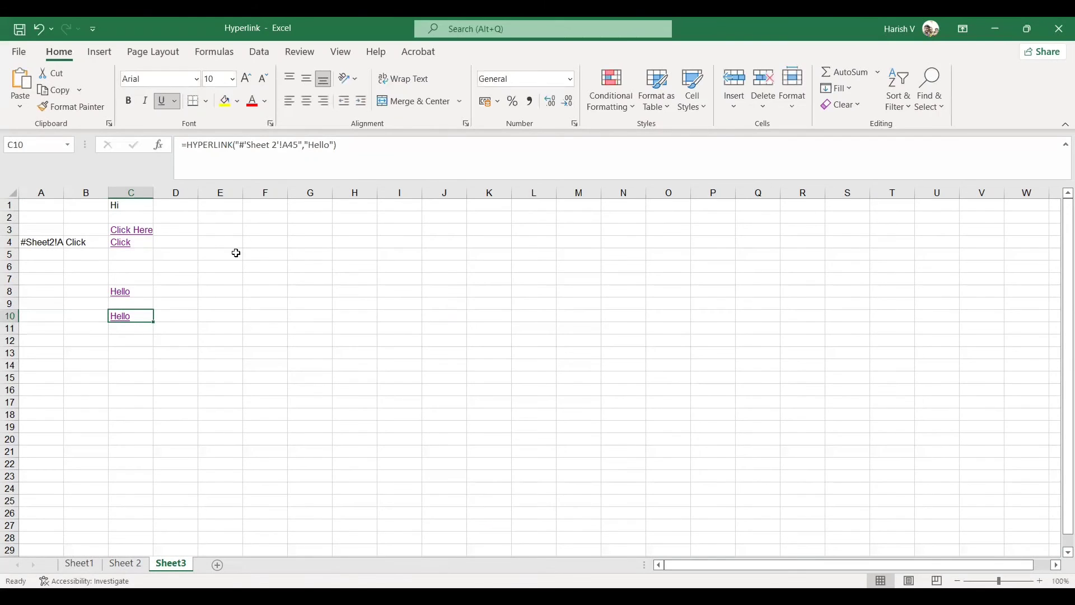
Examine the single quotes around the sheet name in C10's HYPERLINK formula.
{"action": "left_click_drag", "start_coordinate": [245, 147], "coordinate": [282, 147]}
{"action": "left_click", "coordinate": [248, 147]}
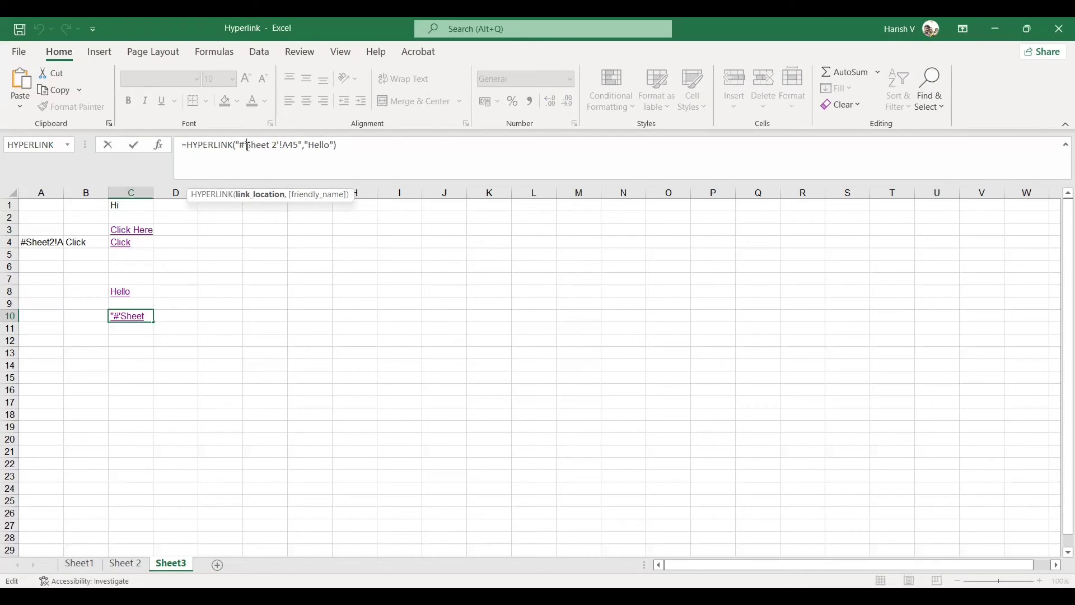
{"action": "left_click", "coordinate": [279, 145]}
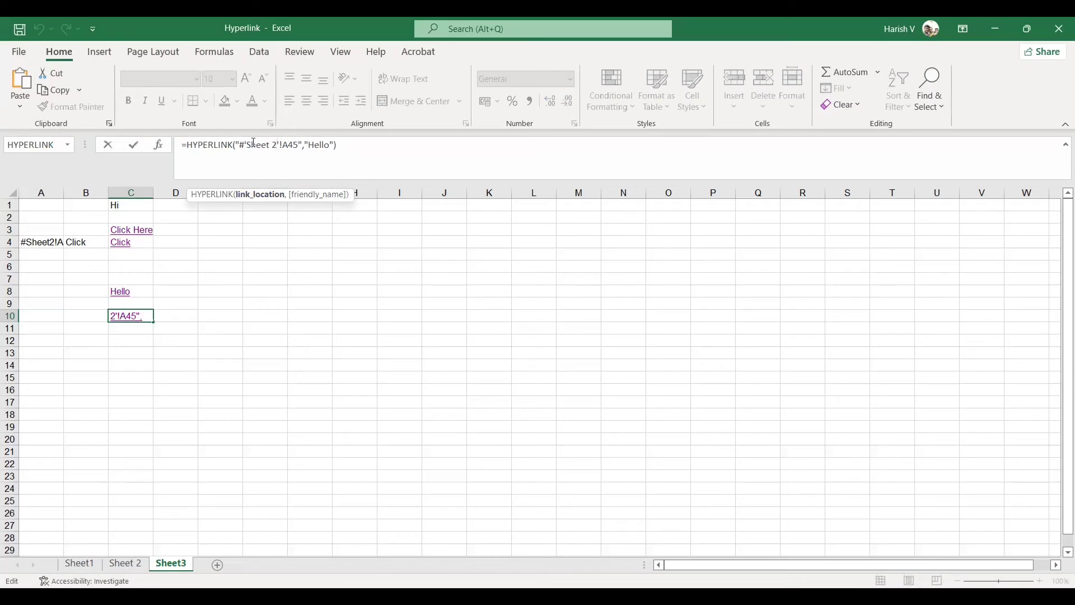